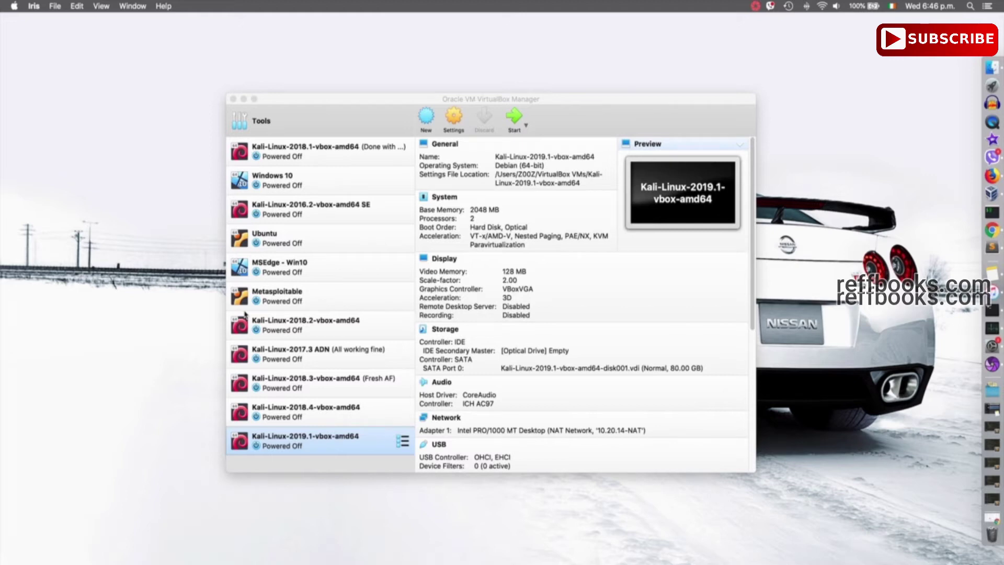
- Show the snapshot list for the Kali 2019.1 machine in VirtualBox Manager
left_click(366, 453)
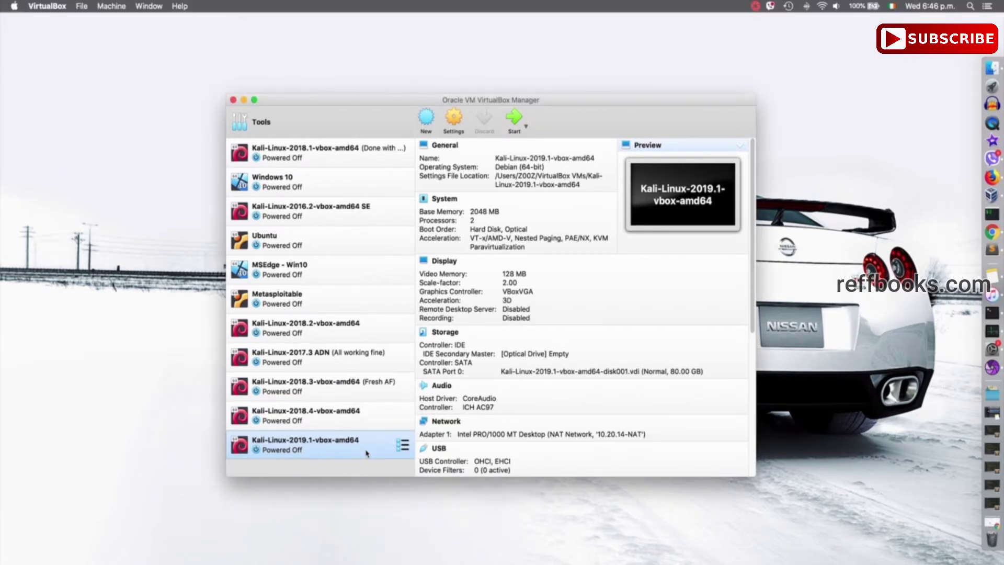
left_click(404, 446)
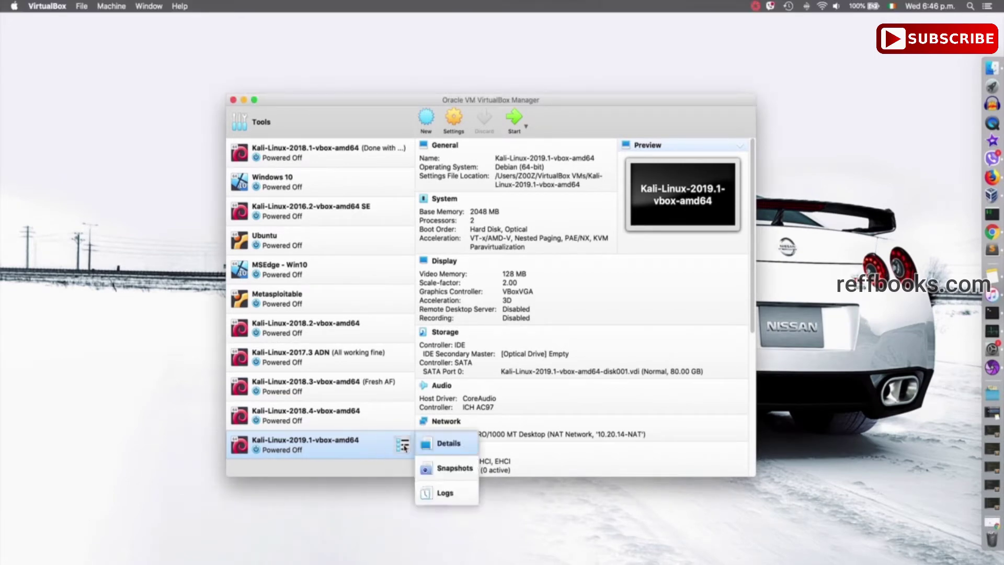
left_click(446, 469)
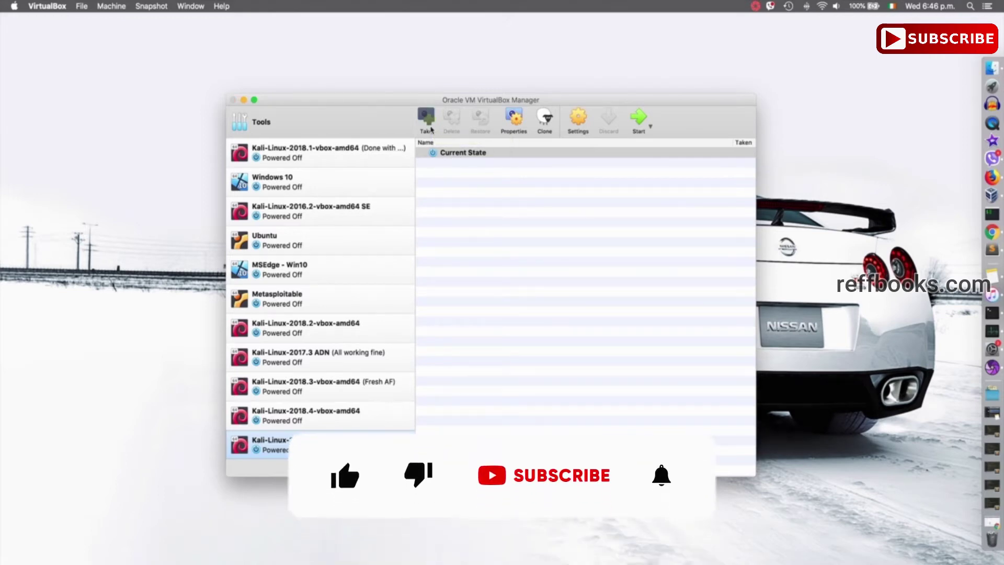
- Take a snapshot named 'Fresh install' with description 'Fresh snapshot with no update'
left_click(430, 129)
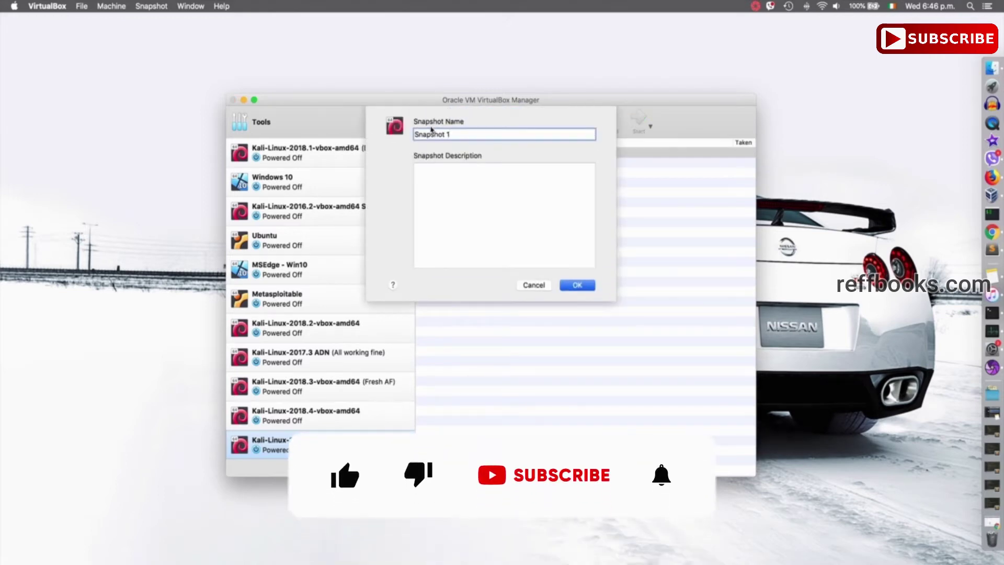
triple_click(461, 135)
type("Fr")
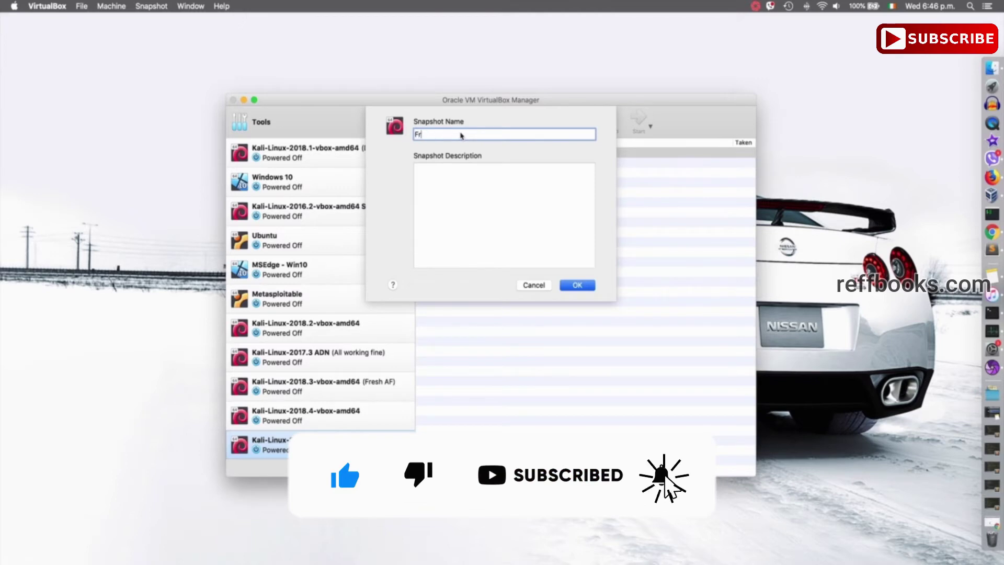
type("esh install")
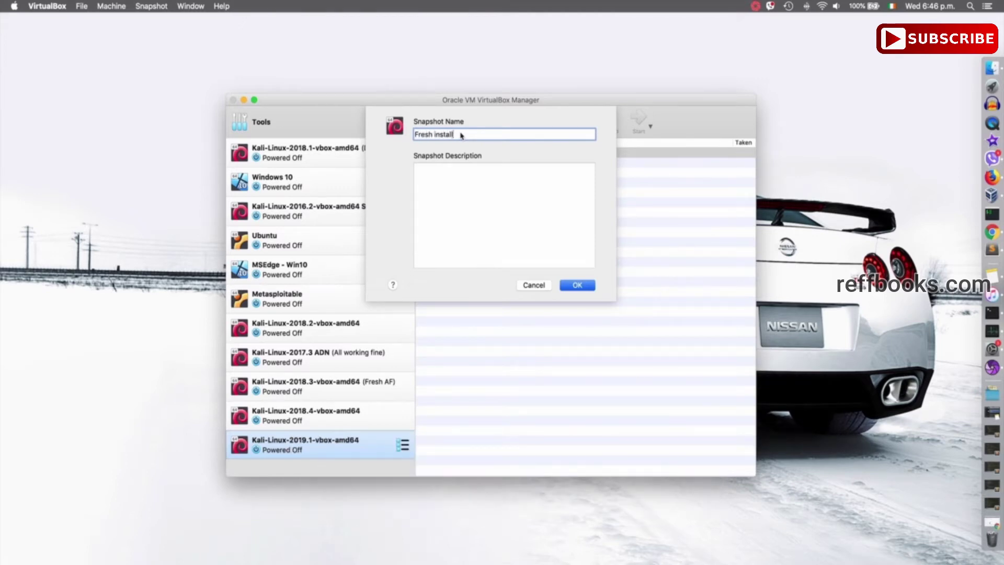
key("Tab")
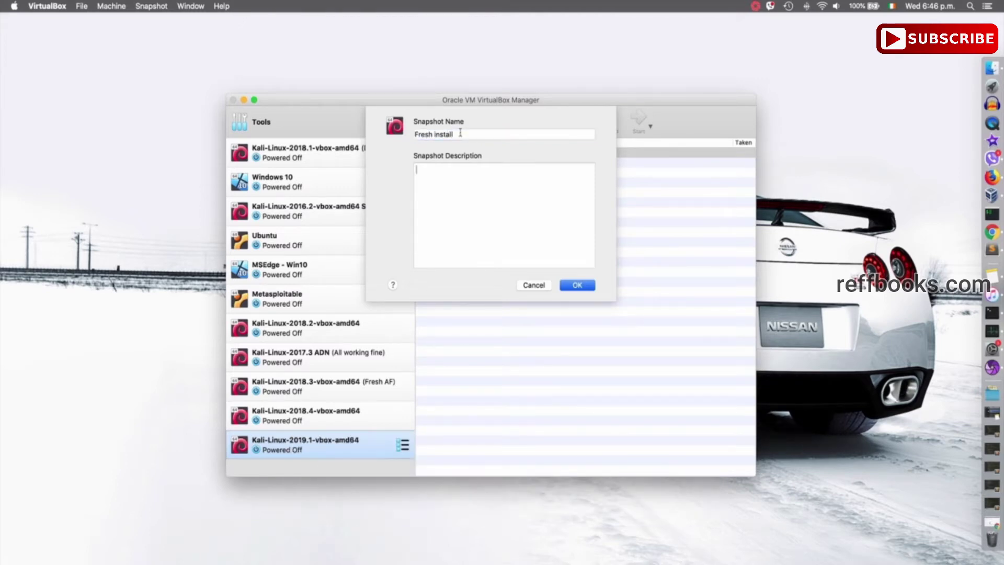
type("Fresh snapshot with no updates")
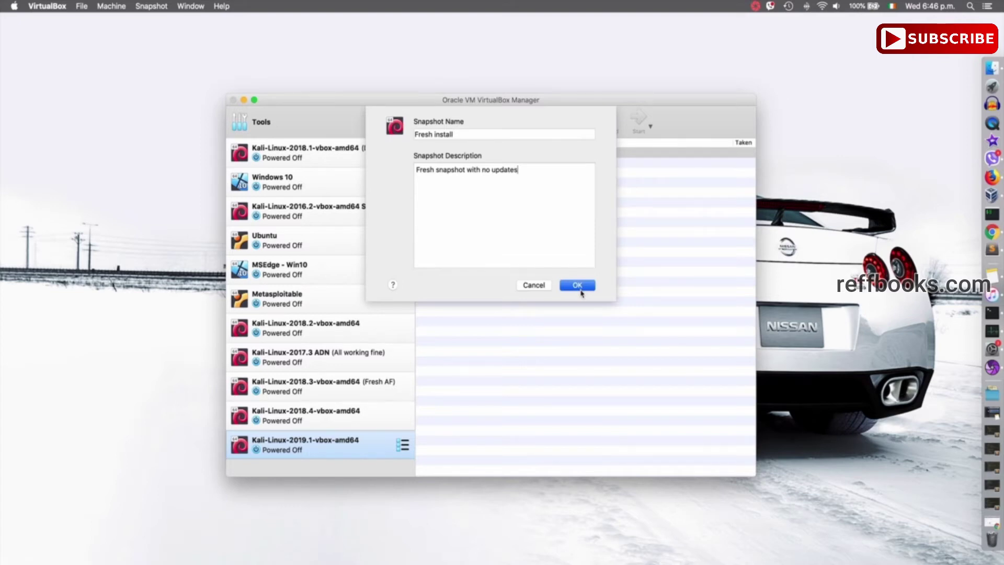
left_click(579, 286)
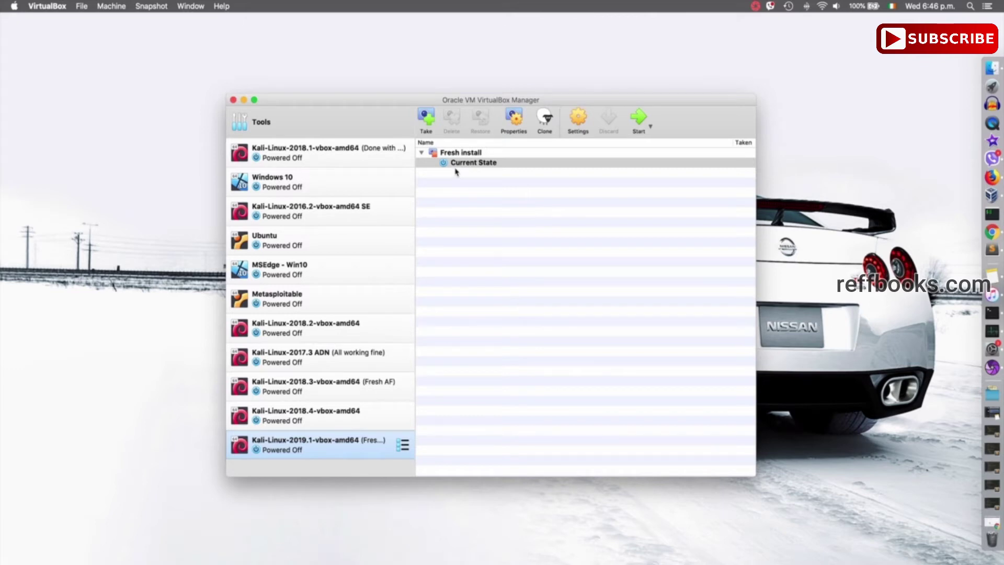
- Select the Fresh install snapshot and return to the machine's Details view
left_click(460, 155)
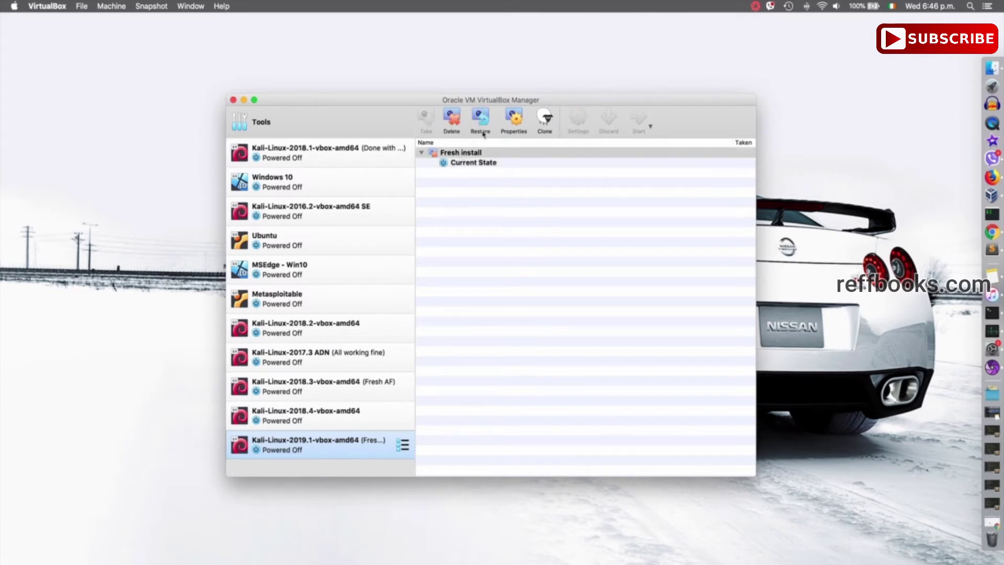
left_click(403, 445)
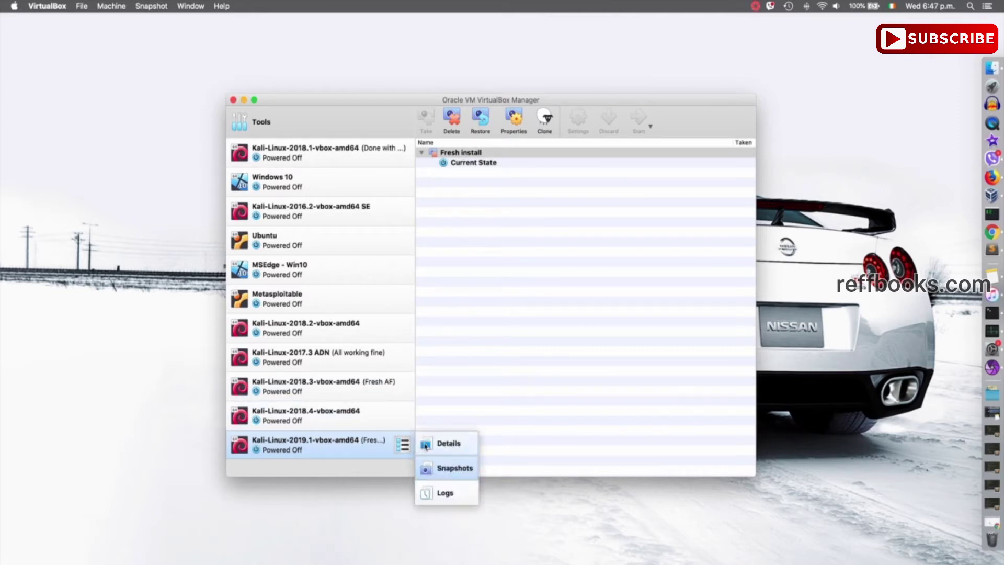
left_click(425, 445)
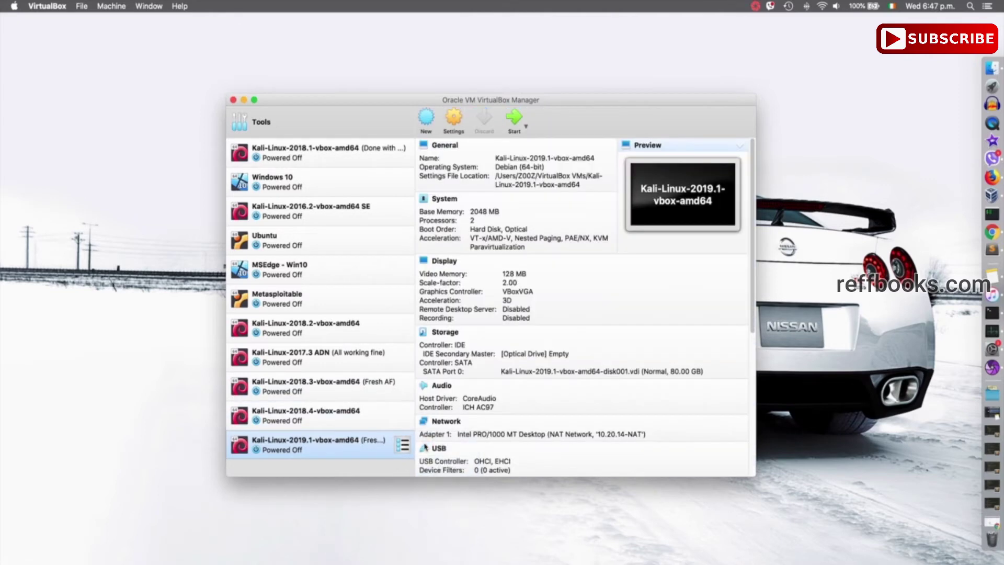
- Start the Kali VM, dismiss the capture notice, and boot through GRUB and login
left_click(515, 117)
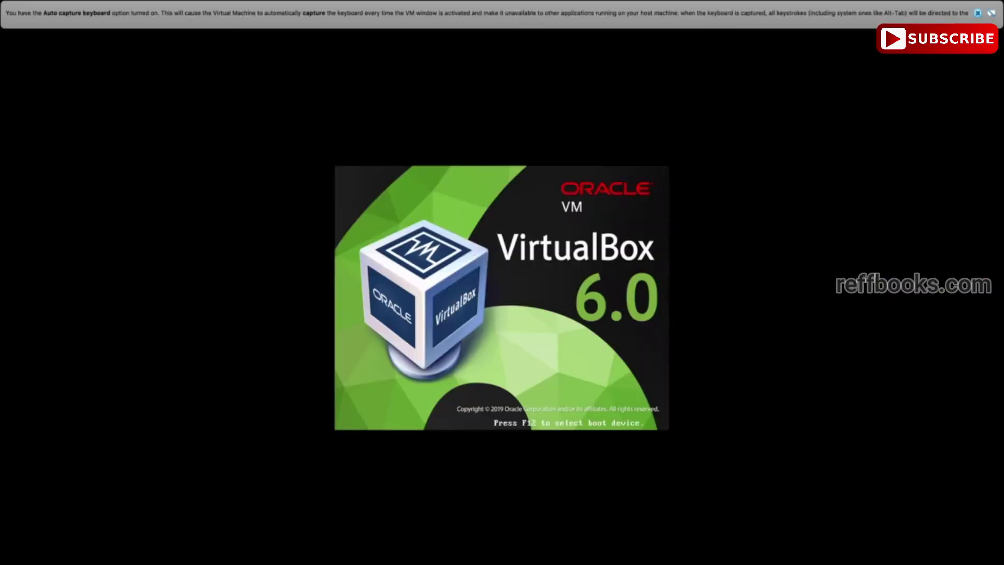
left_click(977, 13)
key("Return")
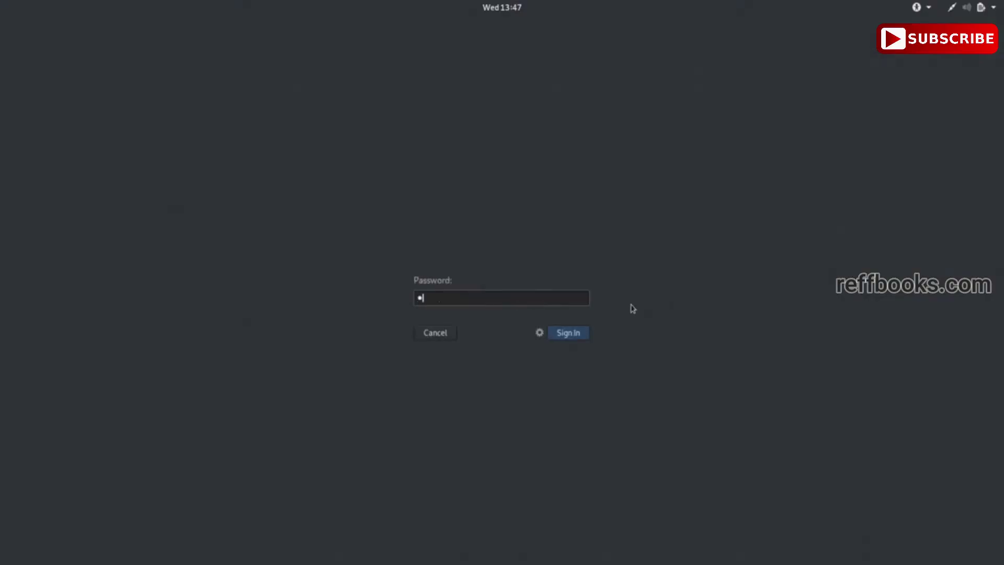
key("Return")
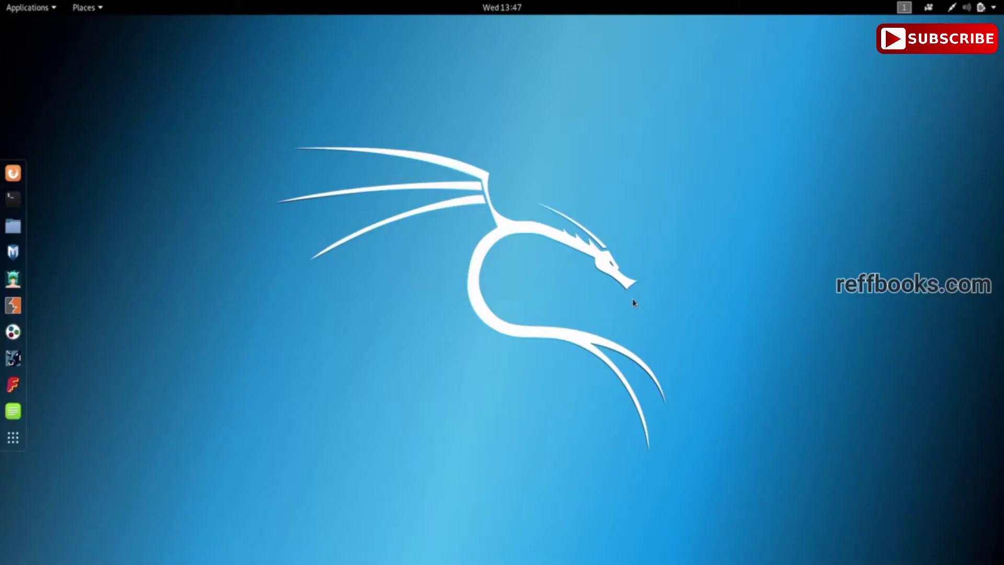
- Create a New Folder on the Kali desktop and check its context menu
right_click(632, 299)
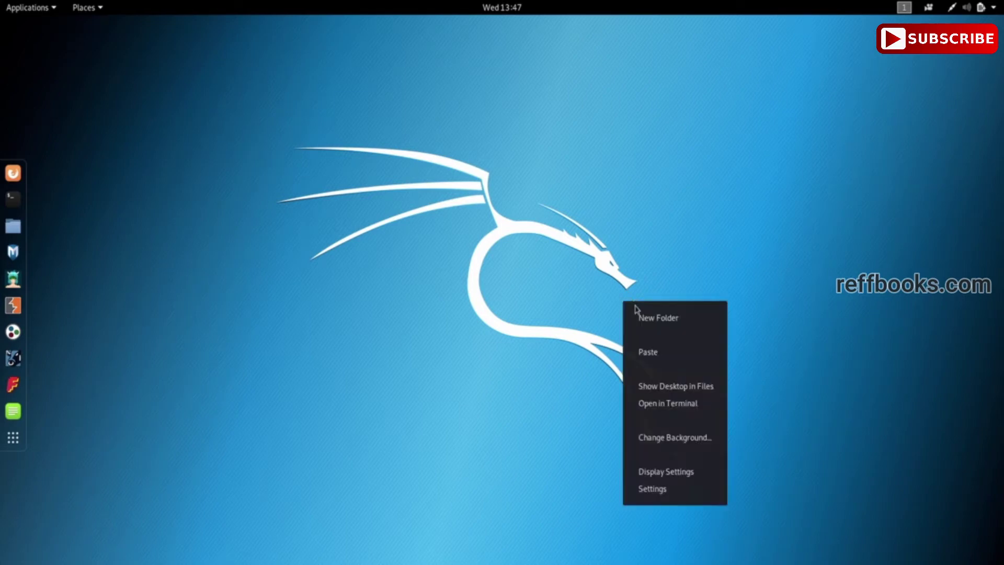
left_click(637, 315)
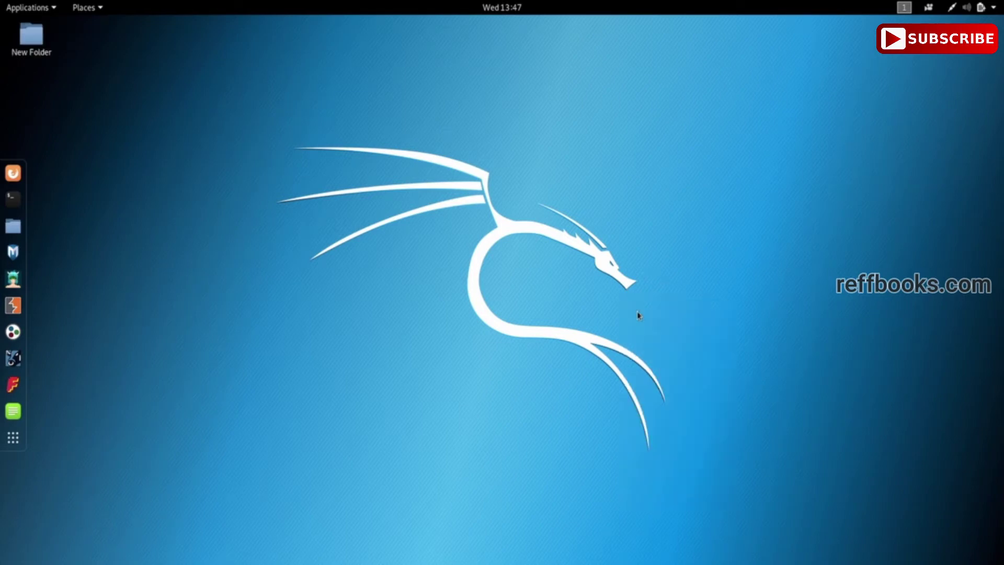
left_click(30, 39)
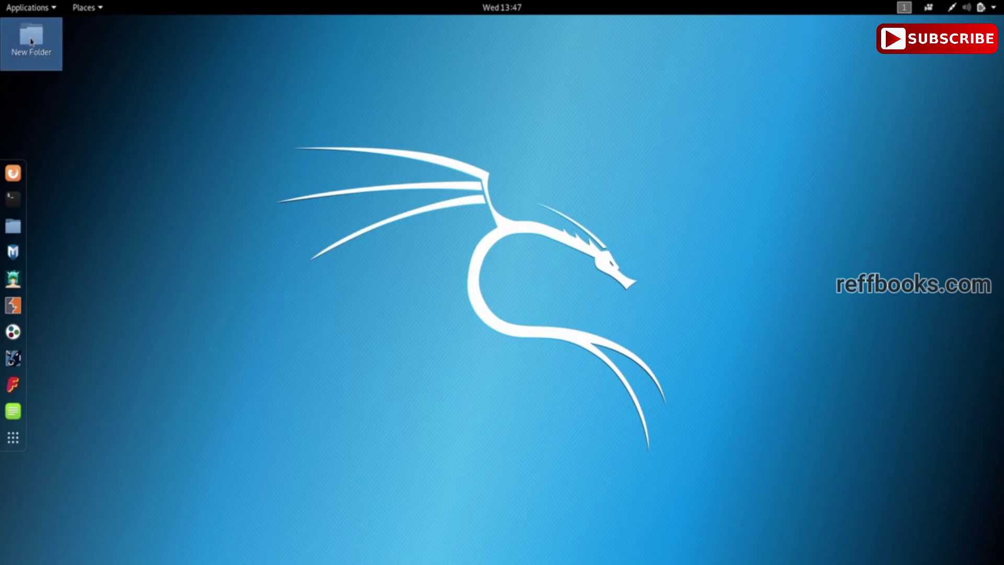
right_click(30, 39)
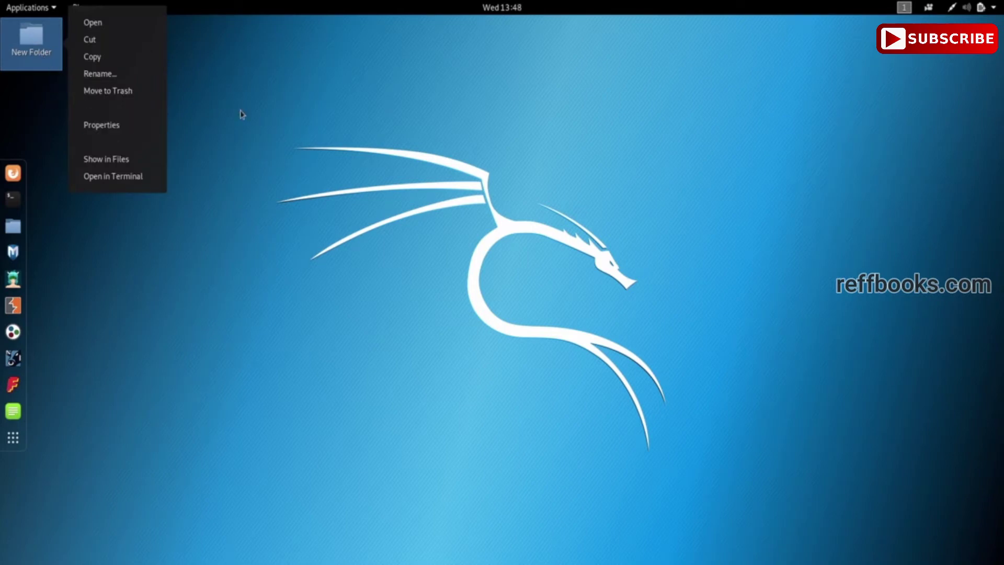
left_click(285, 125)
right_click(39, 41)
left_click(50, 85)
- Deselect the New Folder and dismiss the desktop context menu without acting
right_click(505, 305)
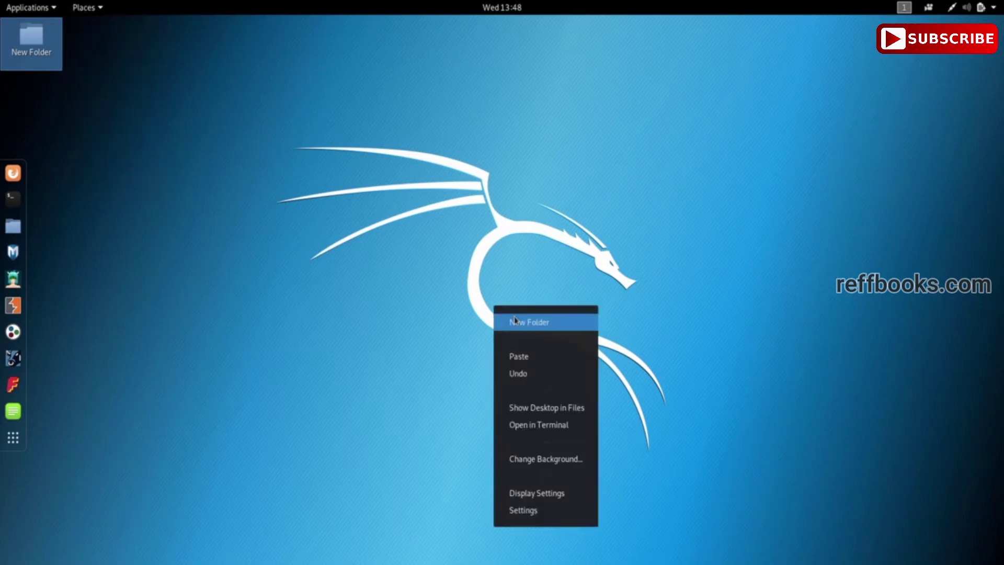
left_click(374, 290)
left_click(350, 296)
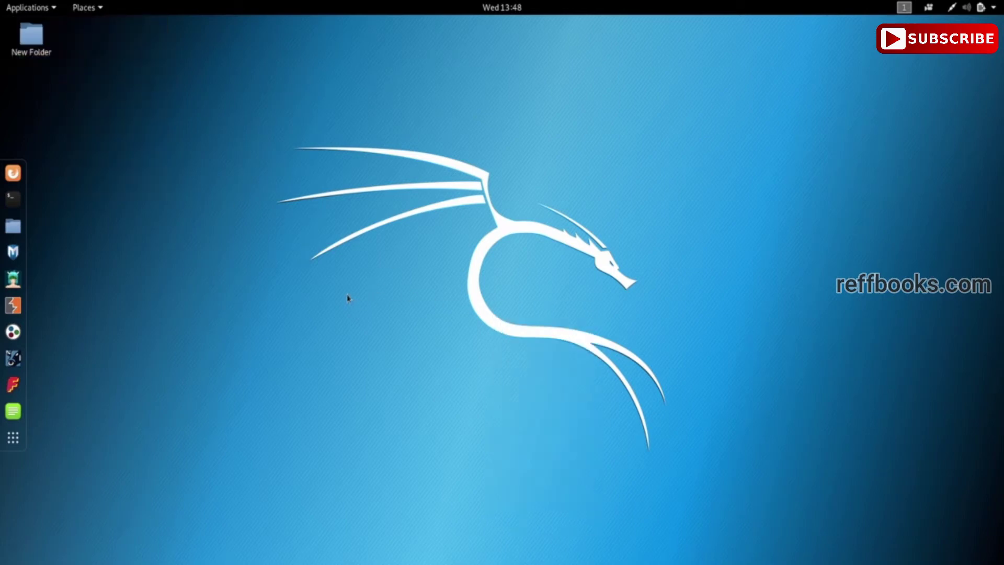
right_click(134, 207)
left_click(117, 151)
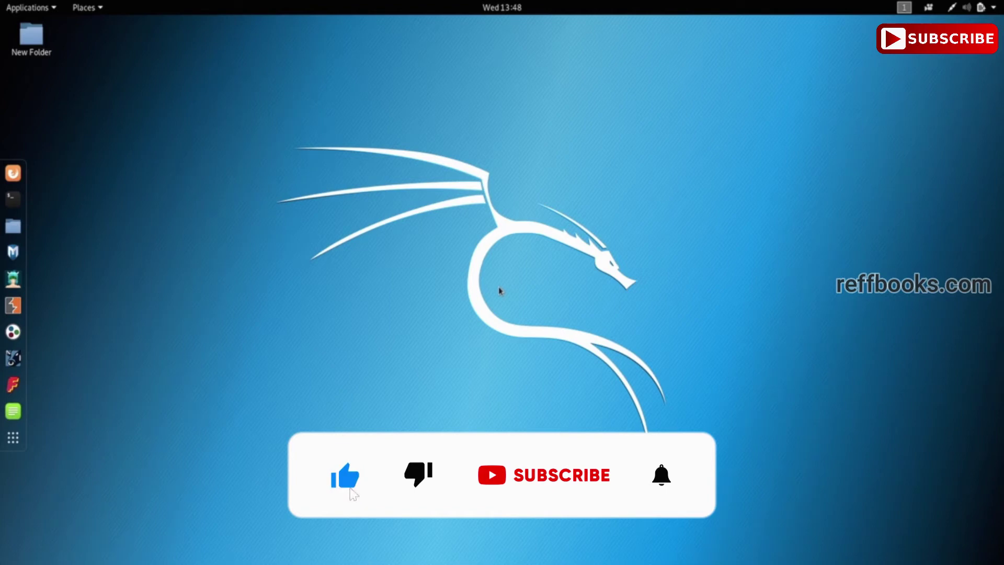
- Power off the Kali VM from the top-right system menu
left_click(982, 8)
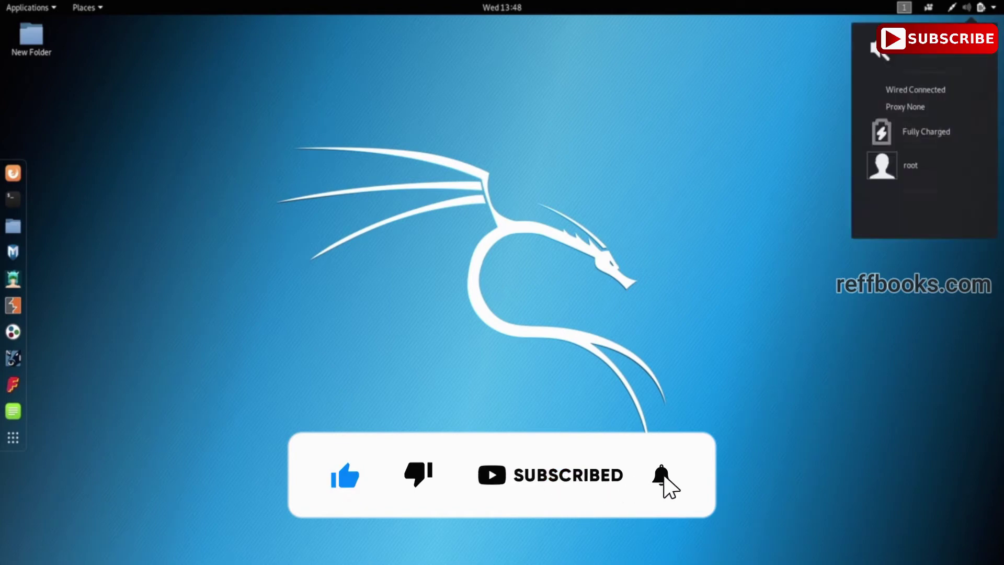
left_click(966, 173)
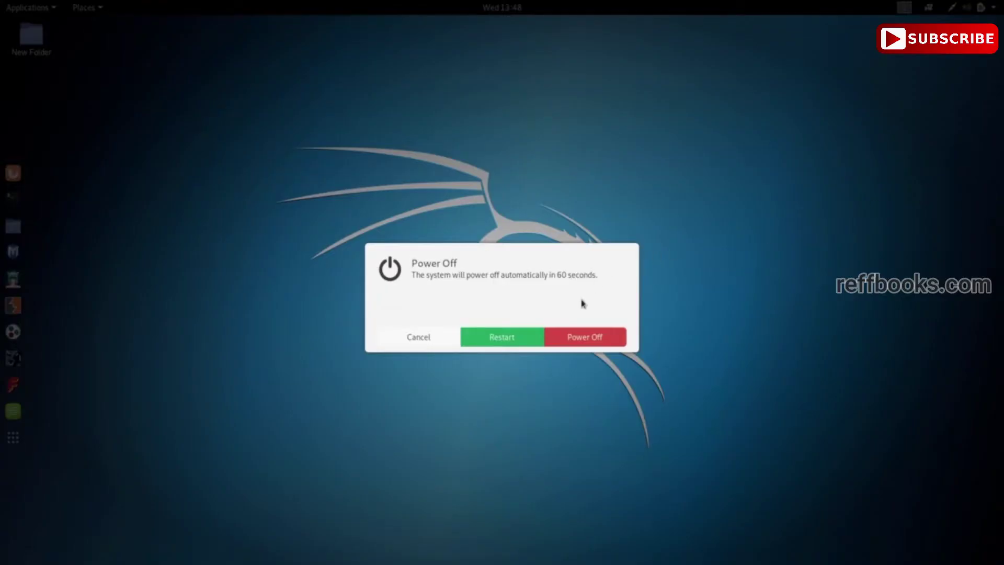
left_click(571, 340)
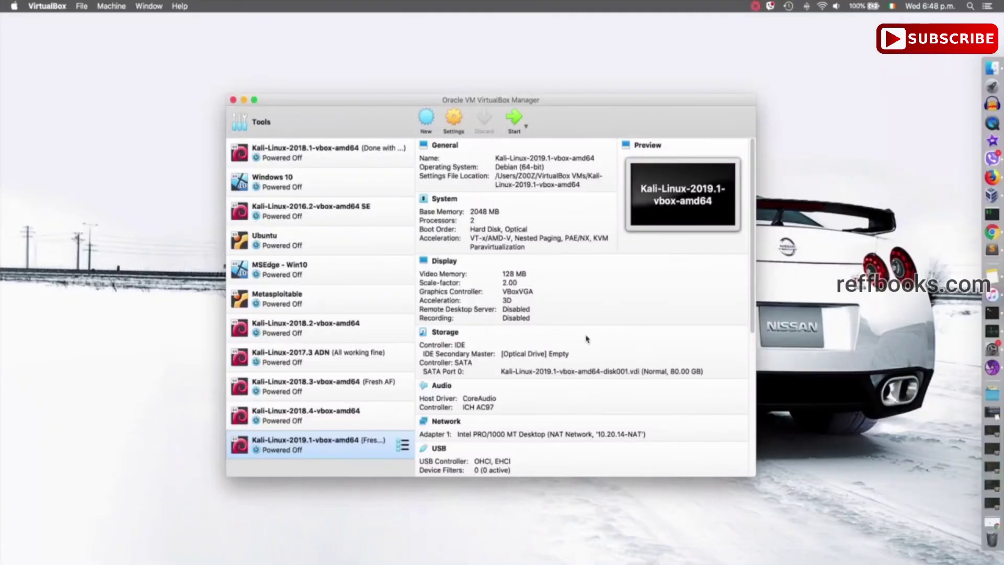
- Switch to the Kali machine's snapshot list and select the Current State (changed) row
left_click(402, 445)
left_click(452, 469)
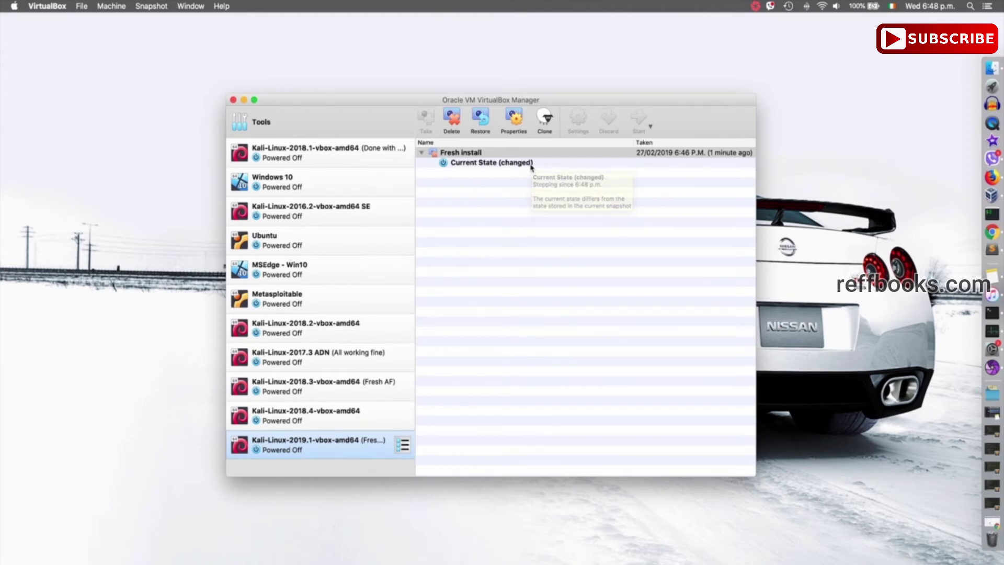
left_click(532, 167)
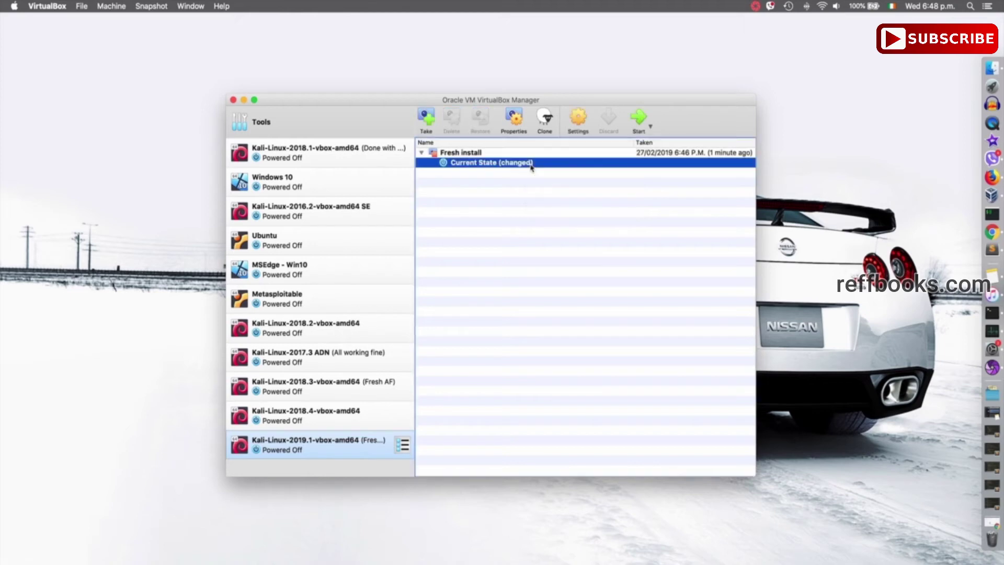
- Take a second snapshot named 'Updated' with description 'updated with no problems'
left_click(426, 116)
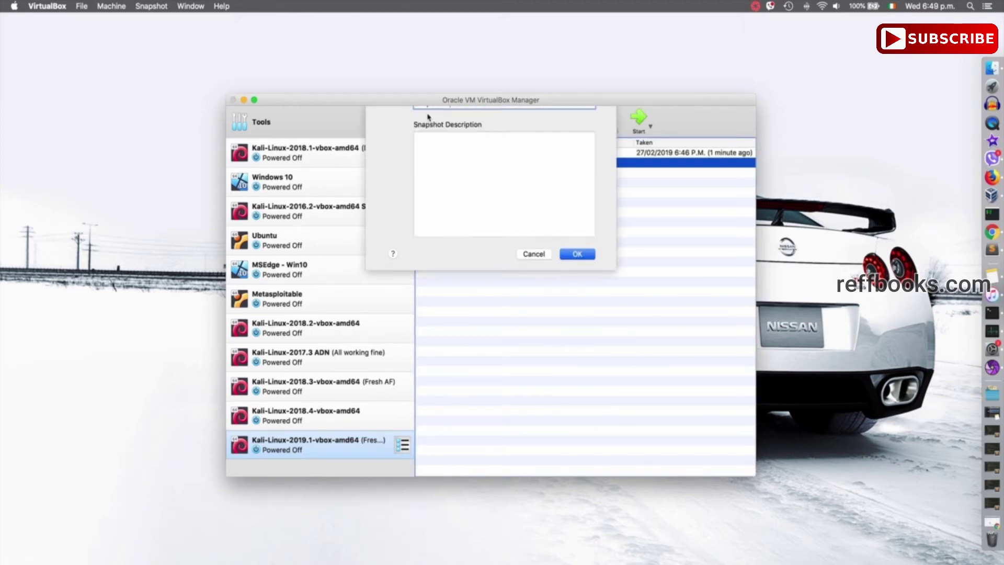
triple_click(453, 138)
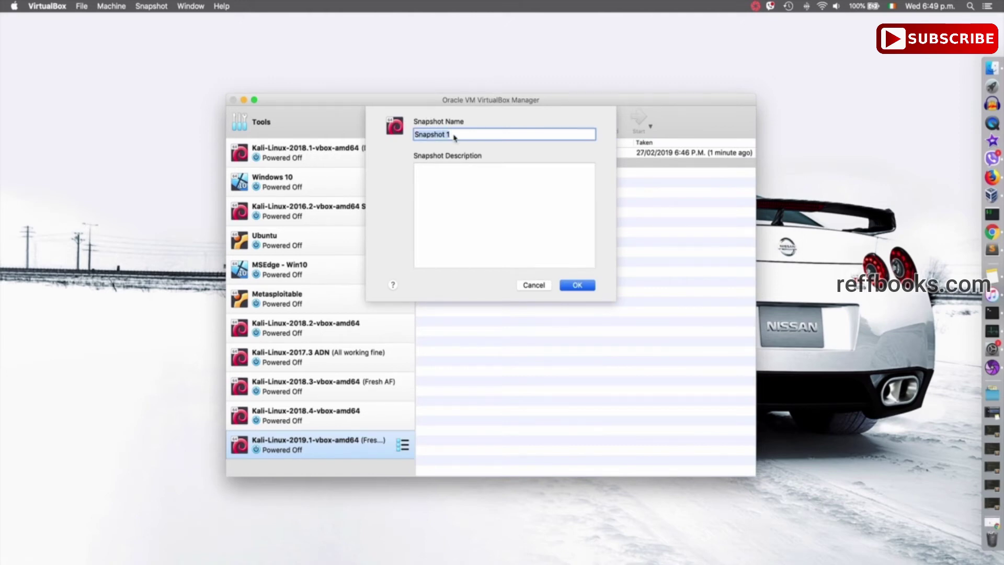
type("Updated")
key("Tab")
type("update")
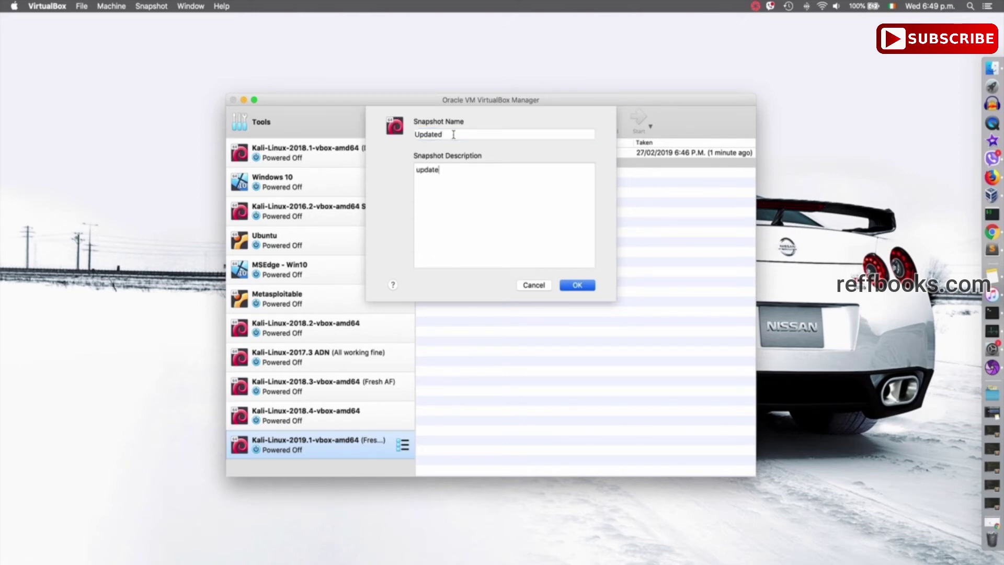
type("d with no problems")
key("Return")
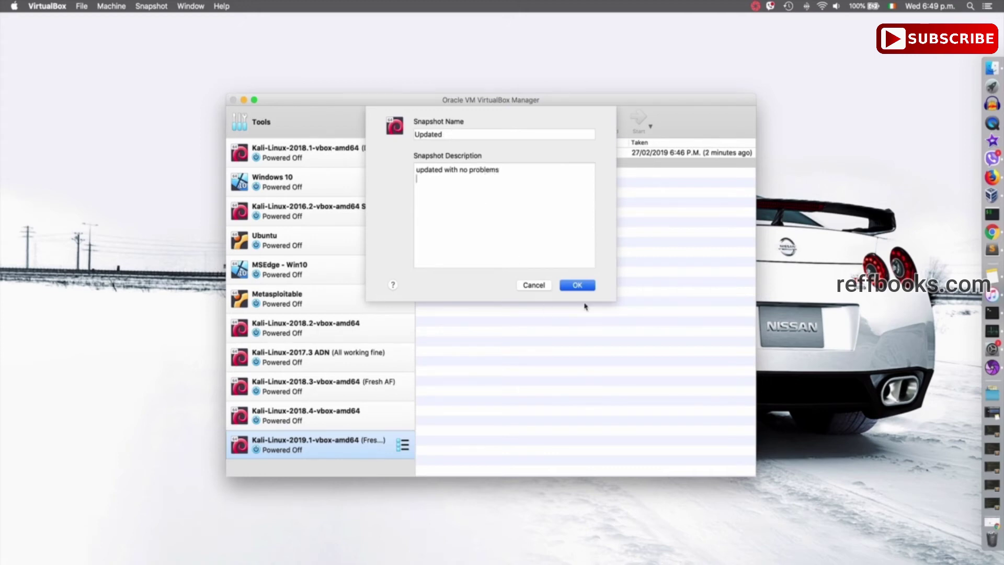
left_click(585, 286)
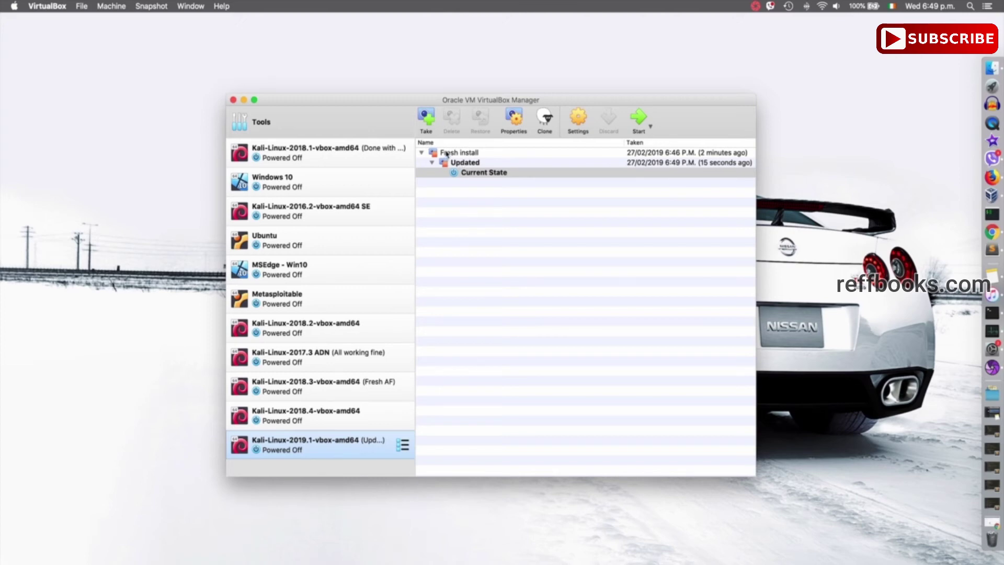
- Restore the Fresh install snapshot and switch back to the machine's Details view
left_click(447, 153)
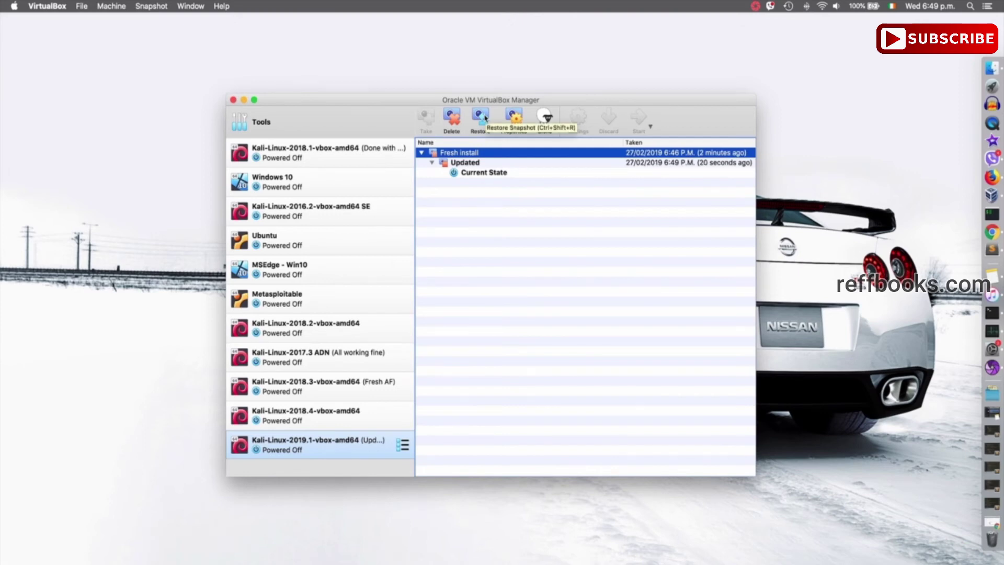
left_click(480, 117)
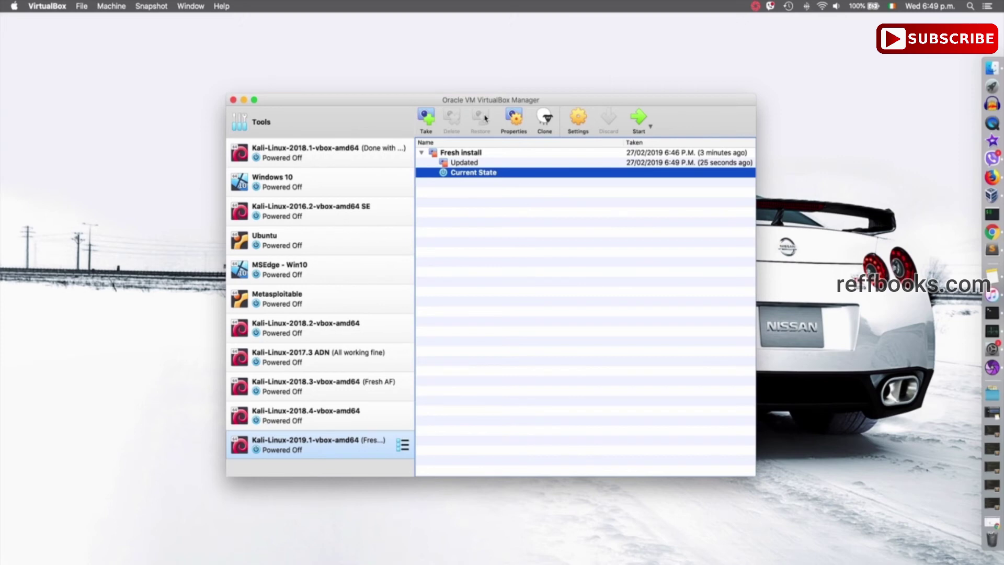
left_click(479, 153)
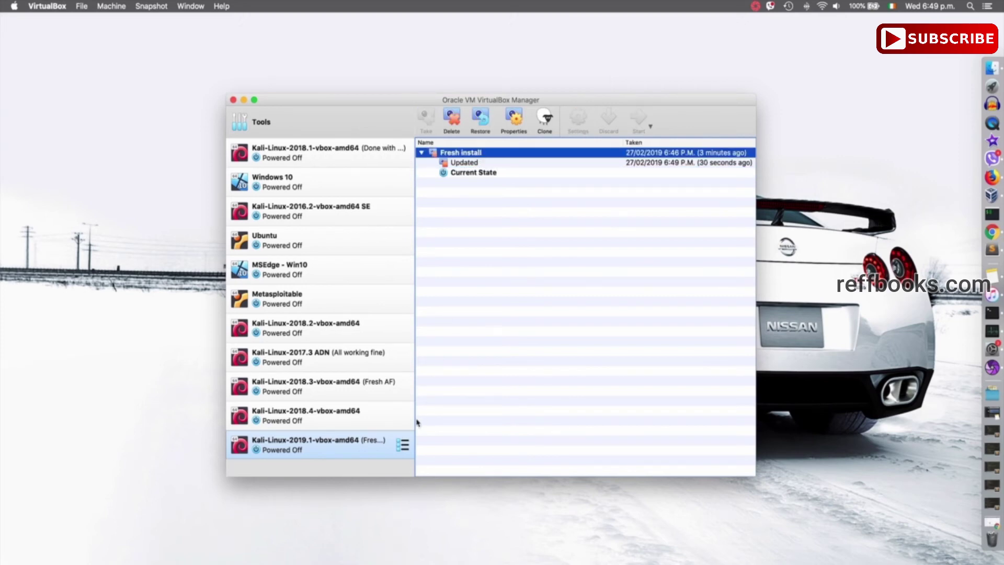
left_click(403, 445)
left_click(438, 444)
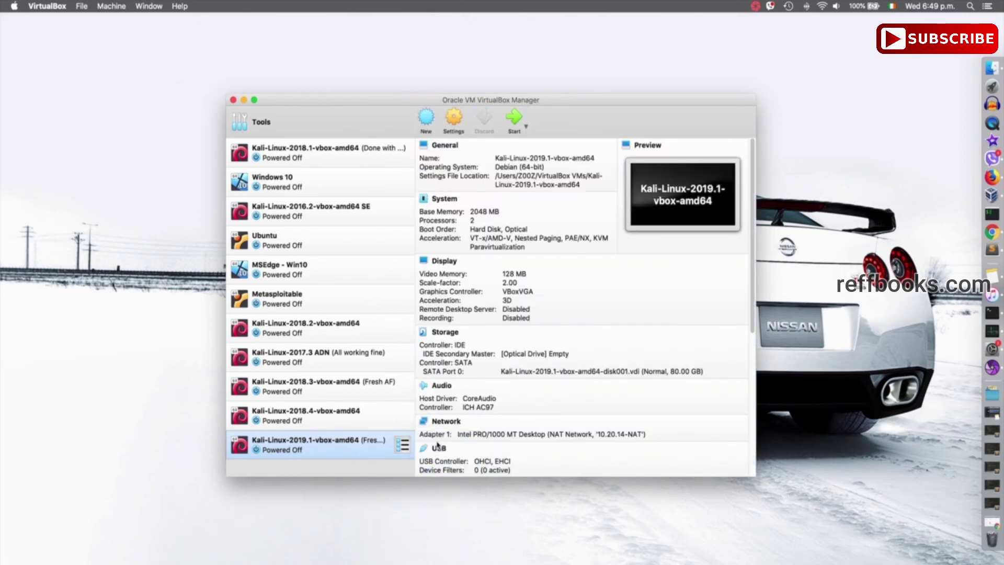
- Start the restored Kali VM and log in as root with the account password
left_click(515, 121)
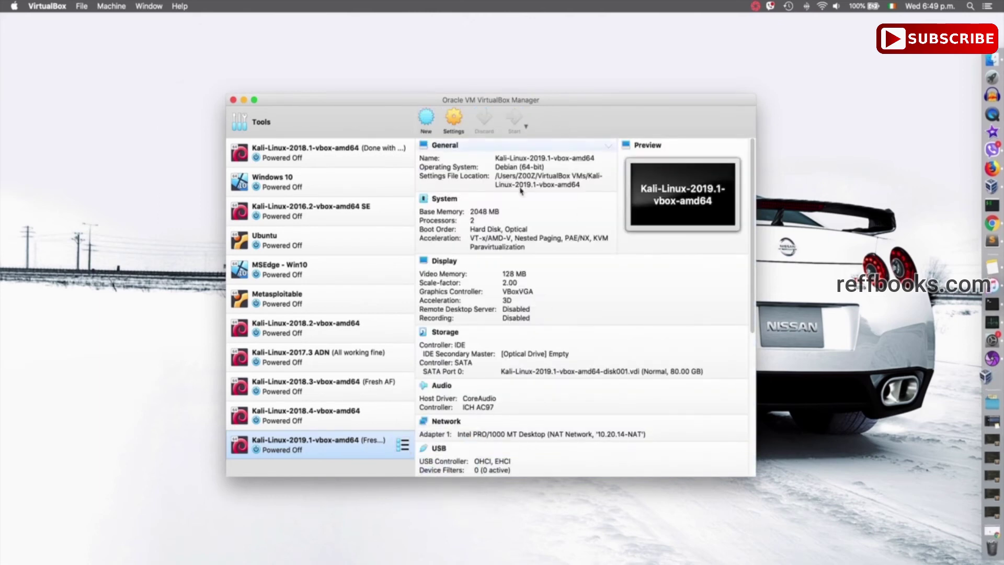
type("root")
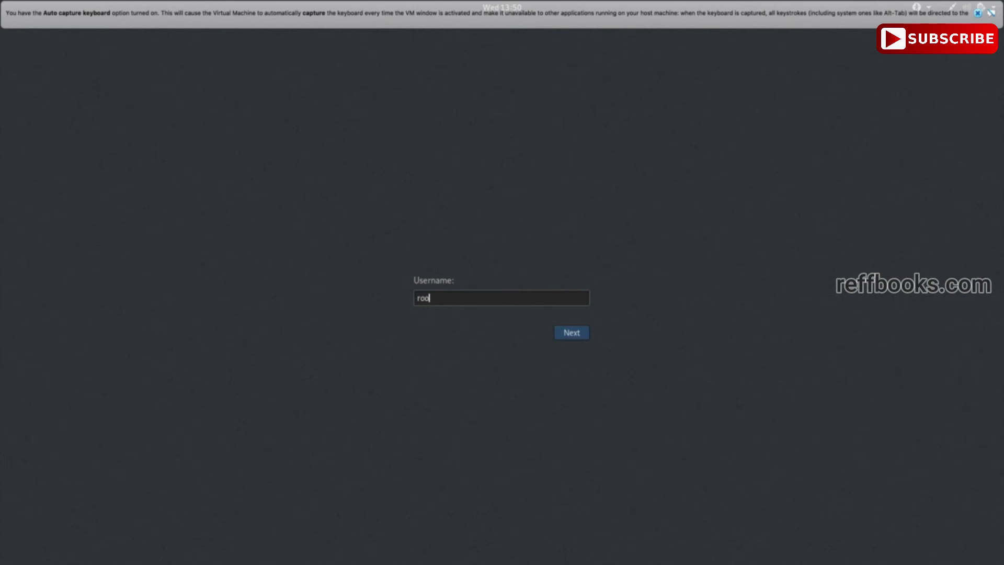
key("Return")
type("toor")
key("Return")
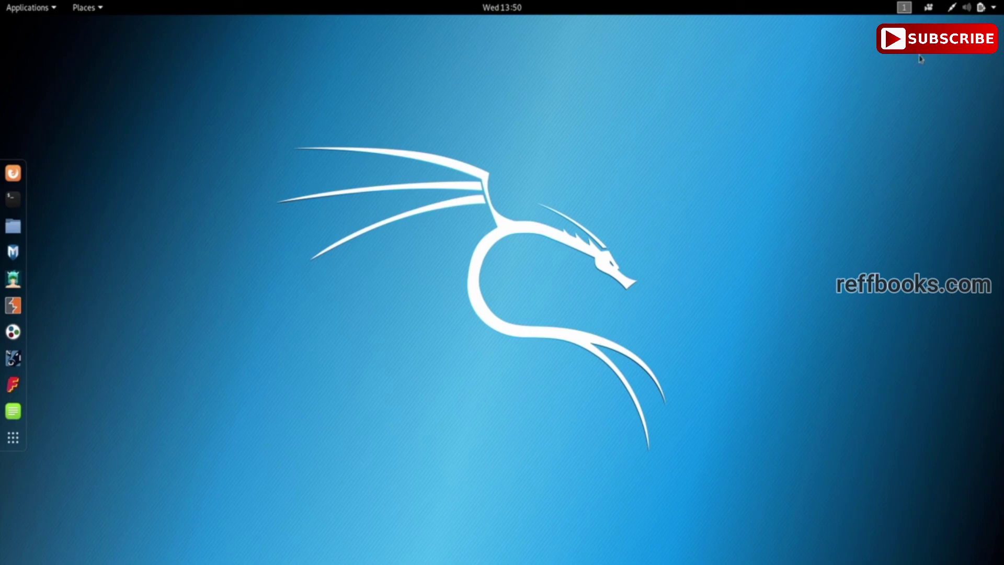
- Power off the Kali VM through the system menu's power button
left_click(993, 9)
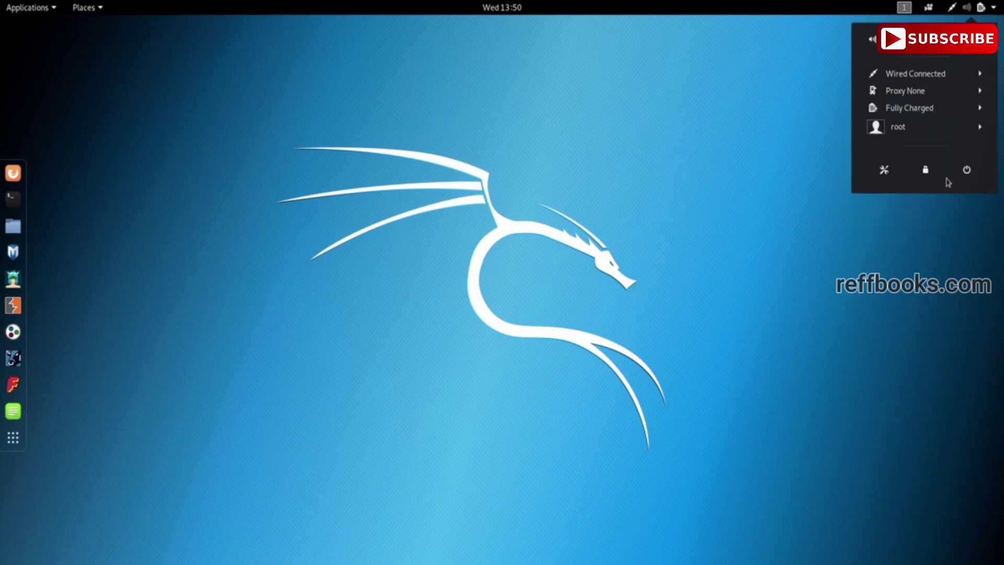
left_click(966, 169)
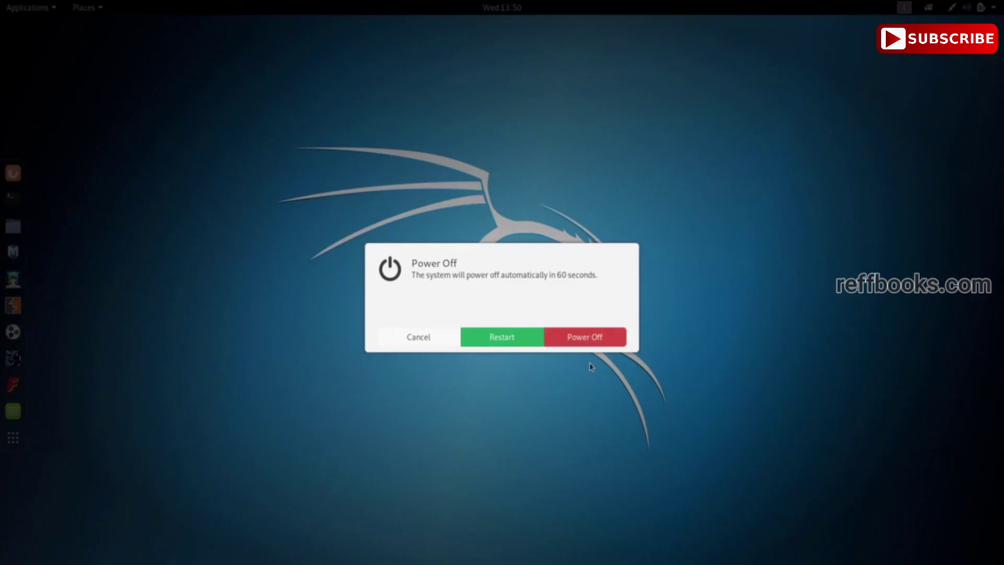
left_click(569, 341)
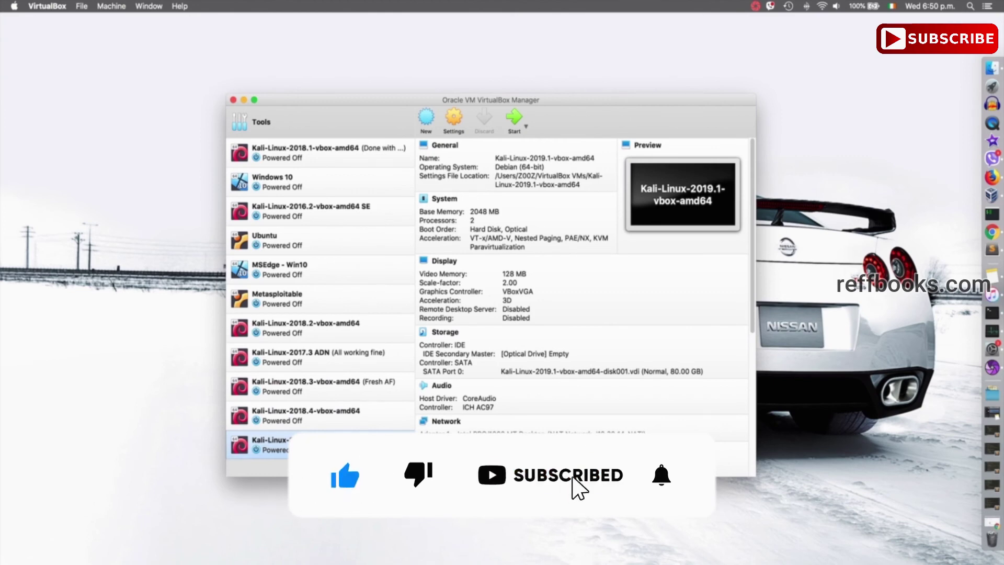
- Restore the Updated snapshot without creating a snapshot of the current state
left_click(404, 445)
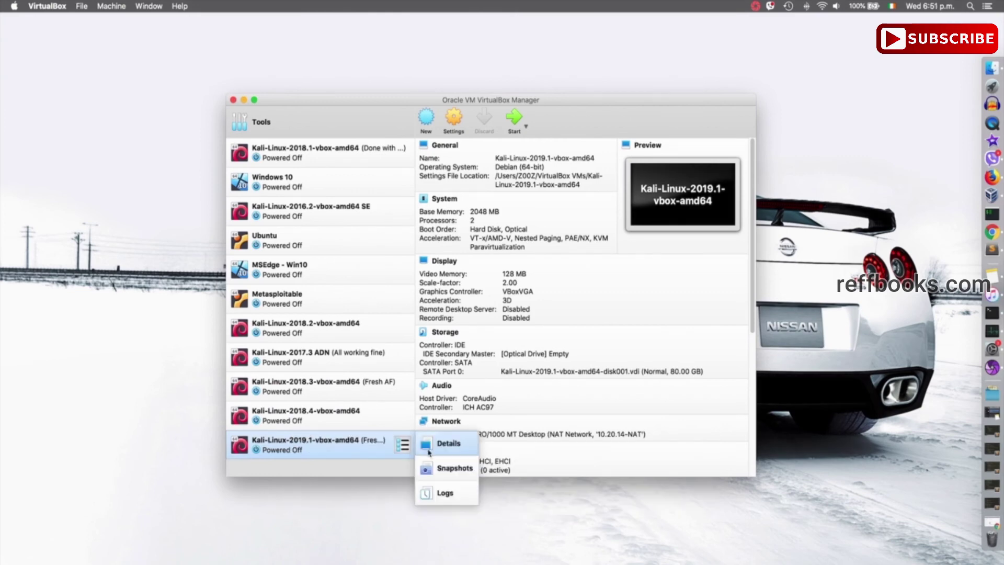
left_click(455, 469)
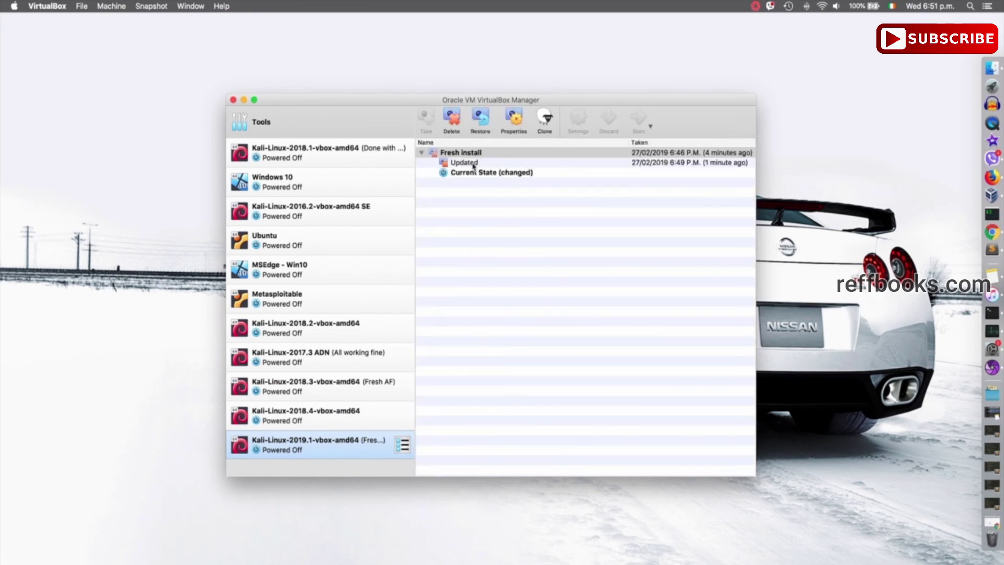
left_click(474, 166)
left_click(480, 124)
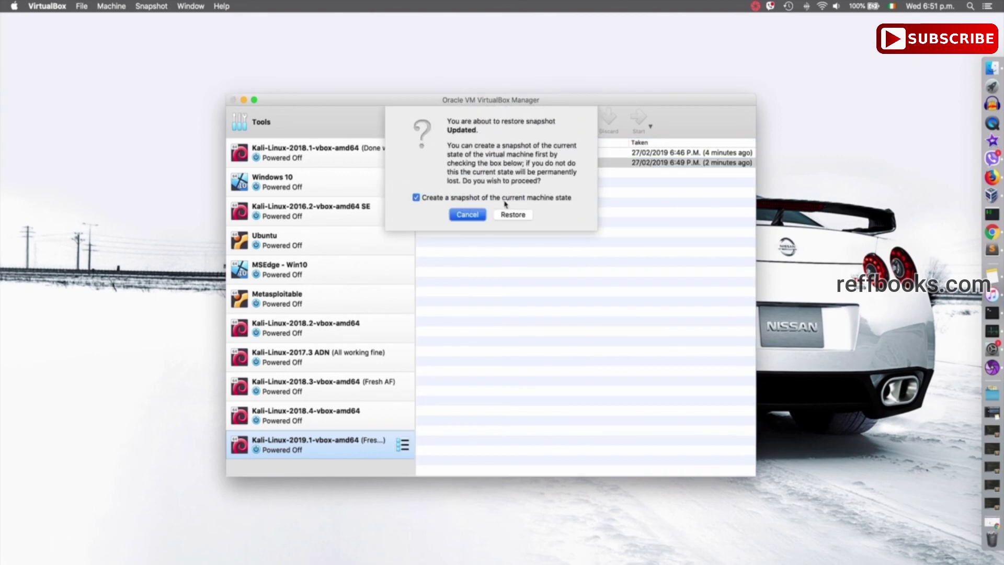
left_click(505, 201)
left_click(523, 217)
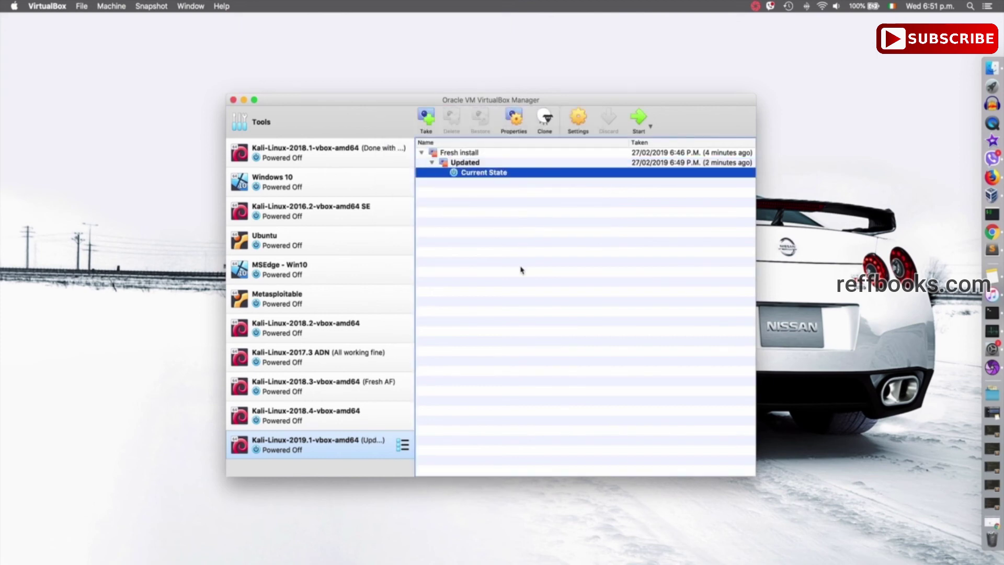
- Boot the Updated state past GRUB and login, then select the New Folder icon
left_click(642, 123)
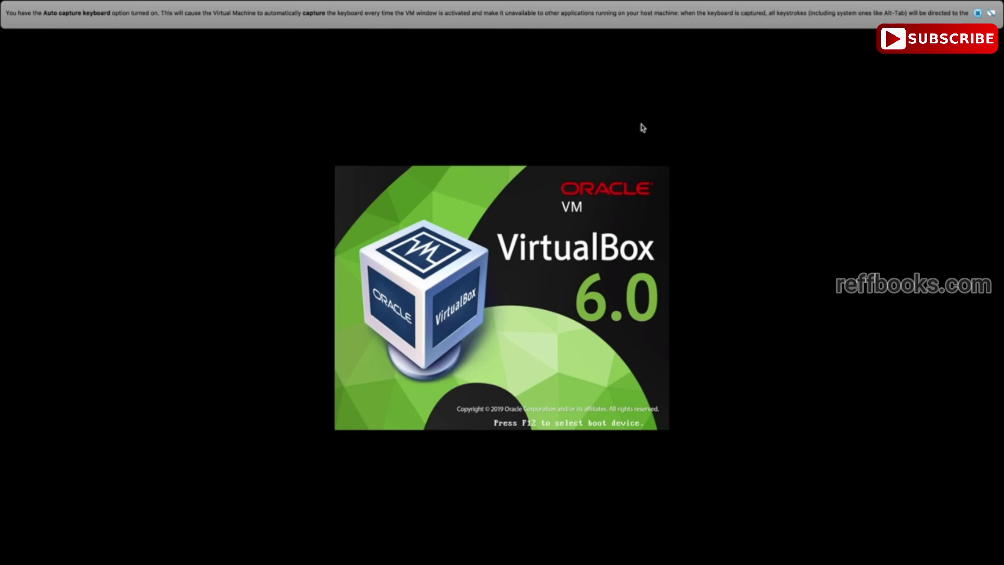
key("Return")
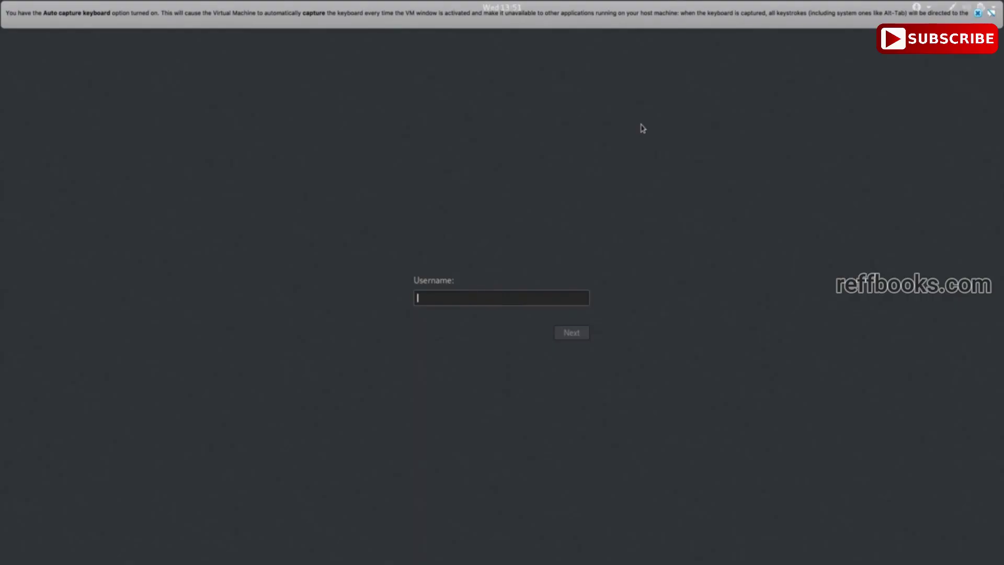
key("Return")
key("Return")
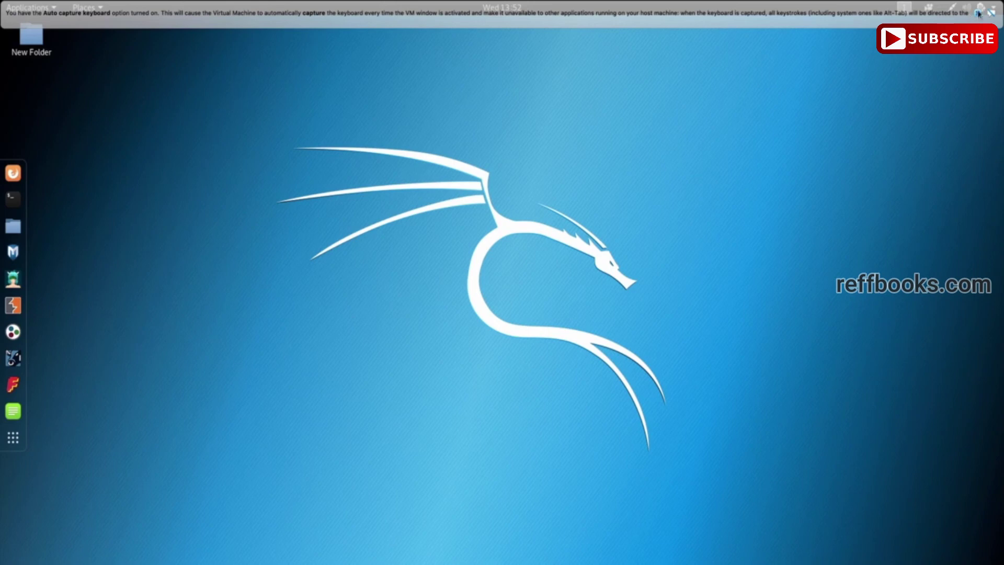
left_click(977, 13)
left_click(36, 47)
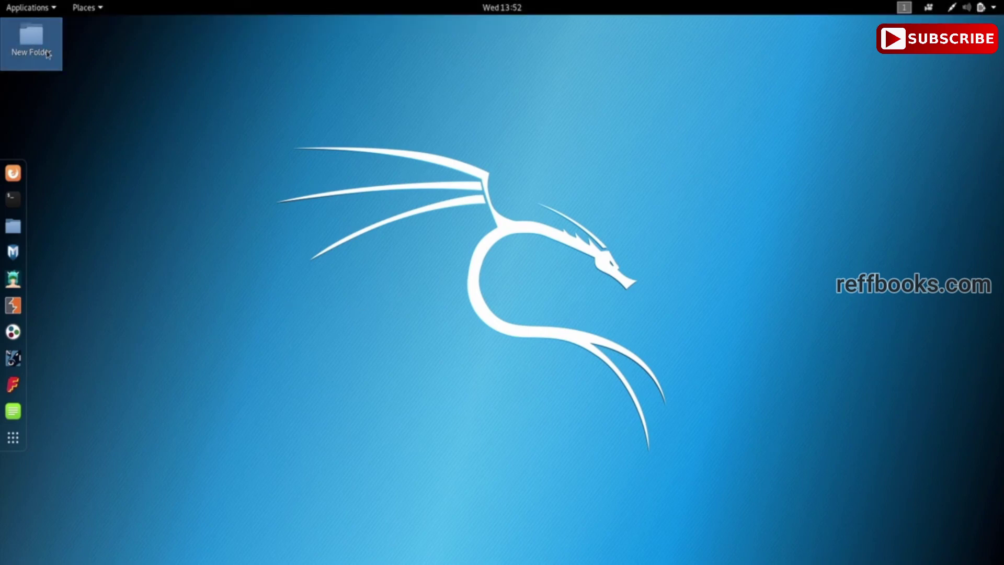